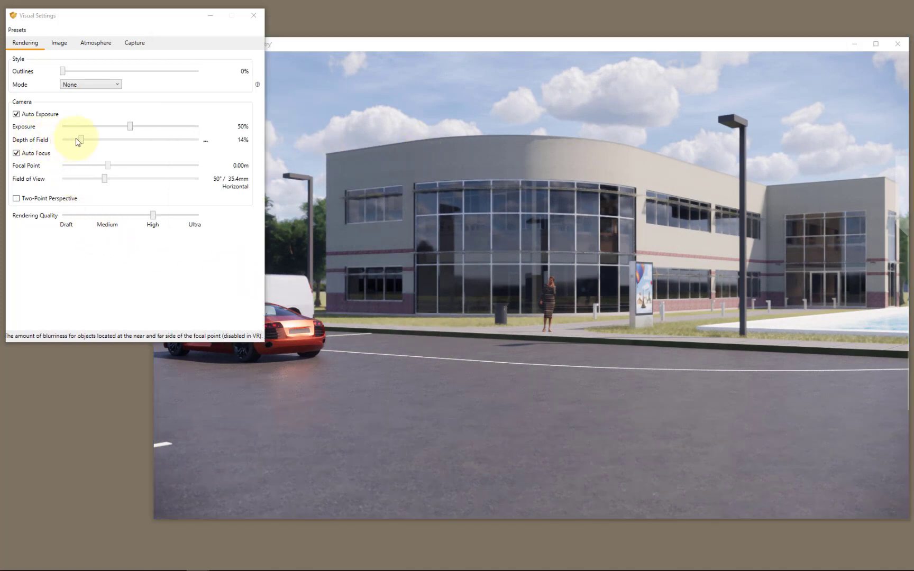
Try a Depth of Field of 4% in the camera rendering settings, and set it to 12%.
drag(82, 140, 68, 139)
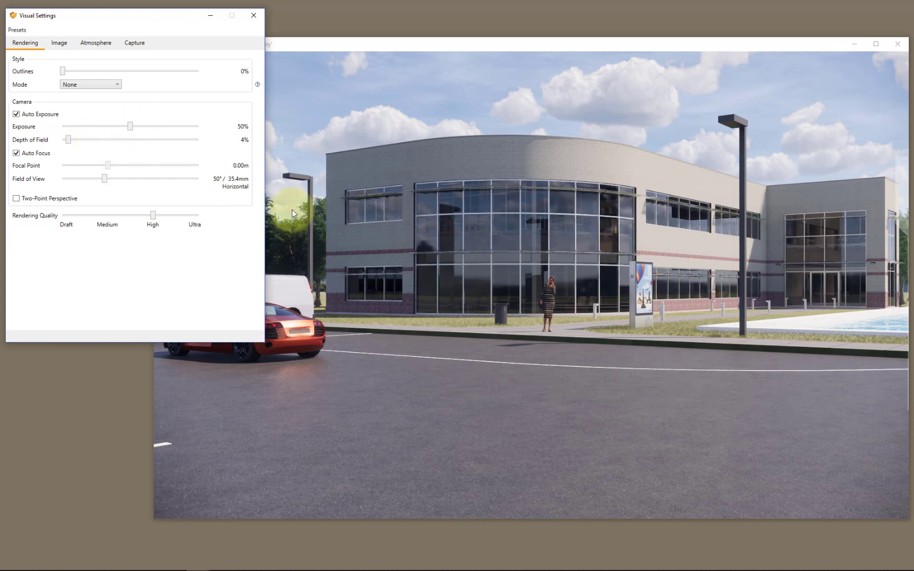
drag(69, 141, 78, 139)
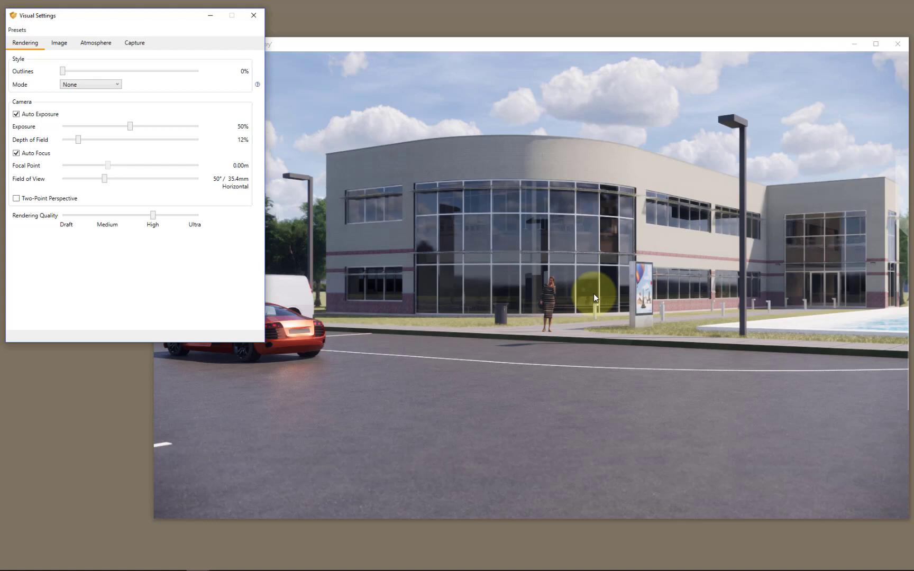
Advance the scene's time of day from afternoon to night and place the moon in the sky above the tall lamp post.
click(519, 342)
mouse_move(519, 342)
shift+right_down()
mouse_move(510, 343)
mouse_move(519, 342)
shift+right_up()
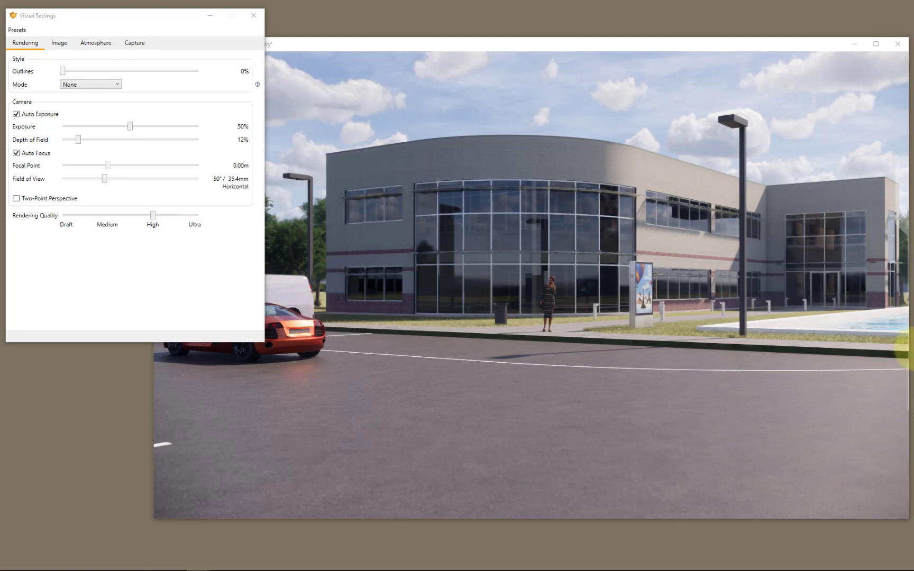
click(913, 349)
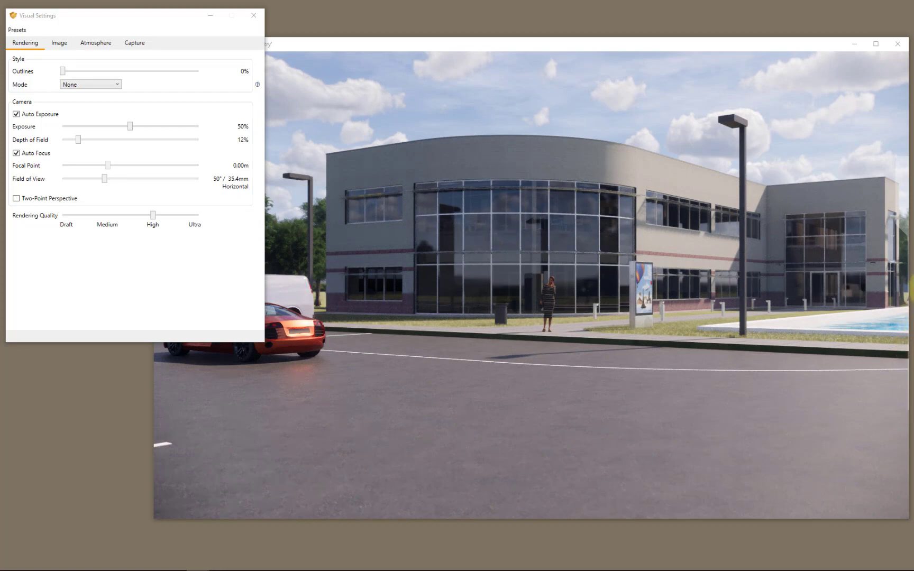
click(424, 395)
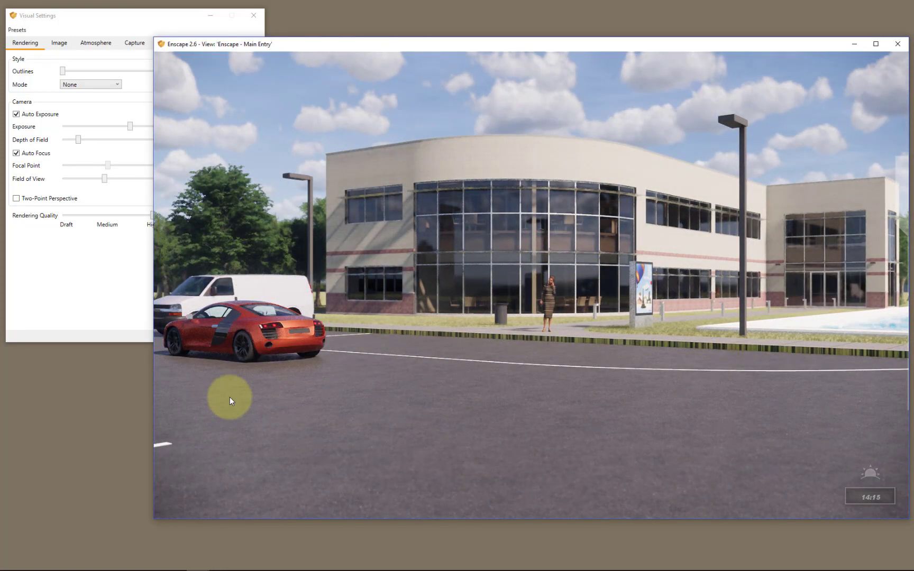
shift+right_drag(238, 394, 239, 394)
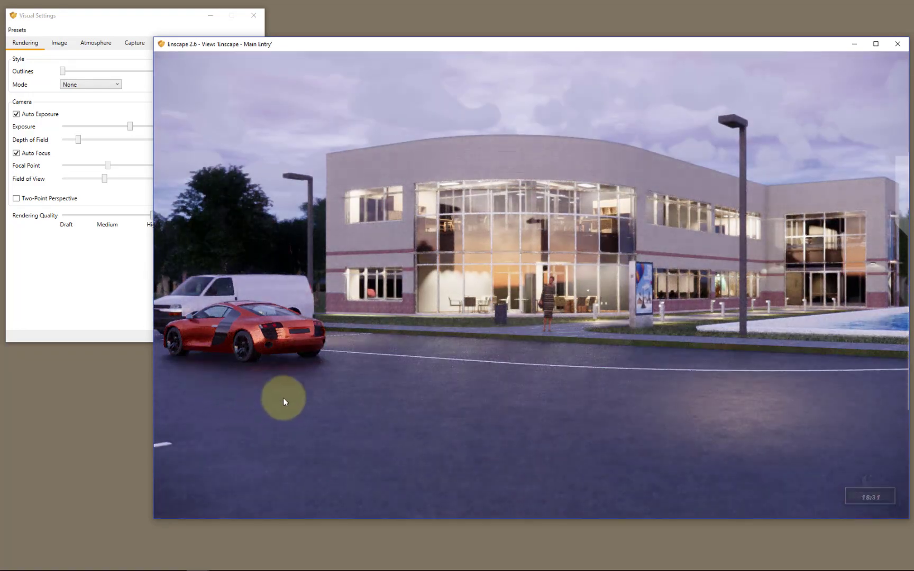
shift+right_drag(332, 399, 332, 398)
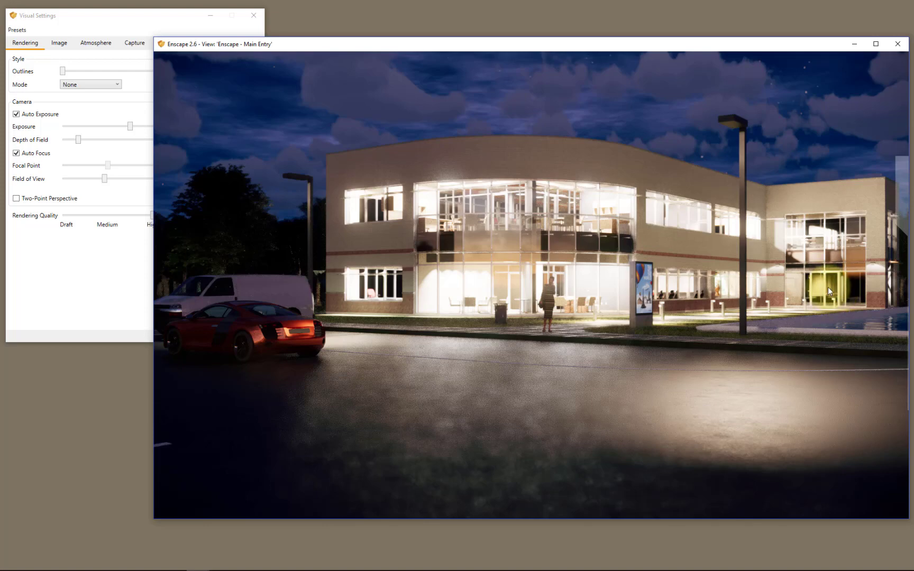
shift+right_drag(676, 400, 673, 403)
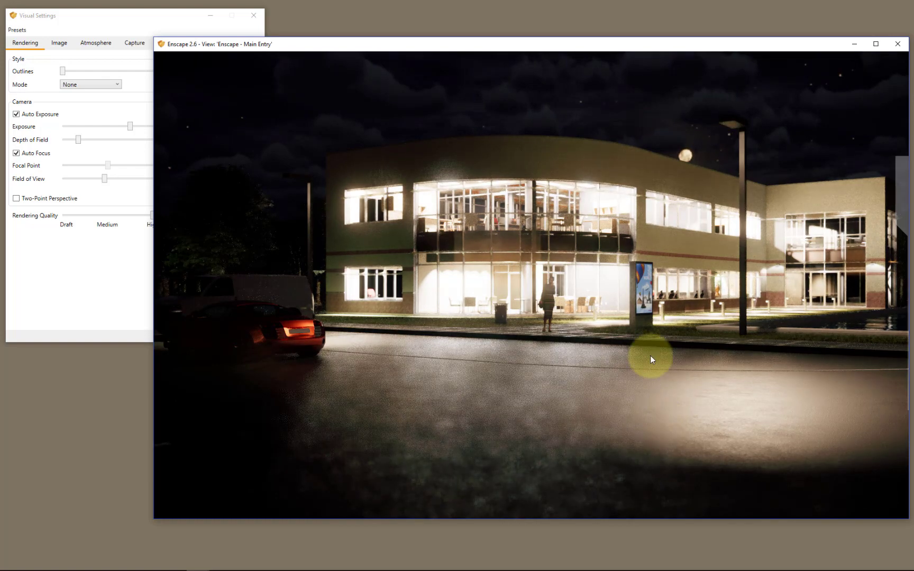
shift+right_drag(723, 228, 756, 253)
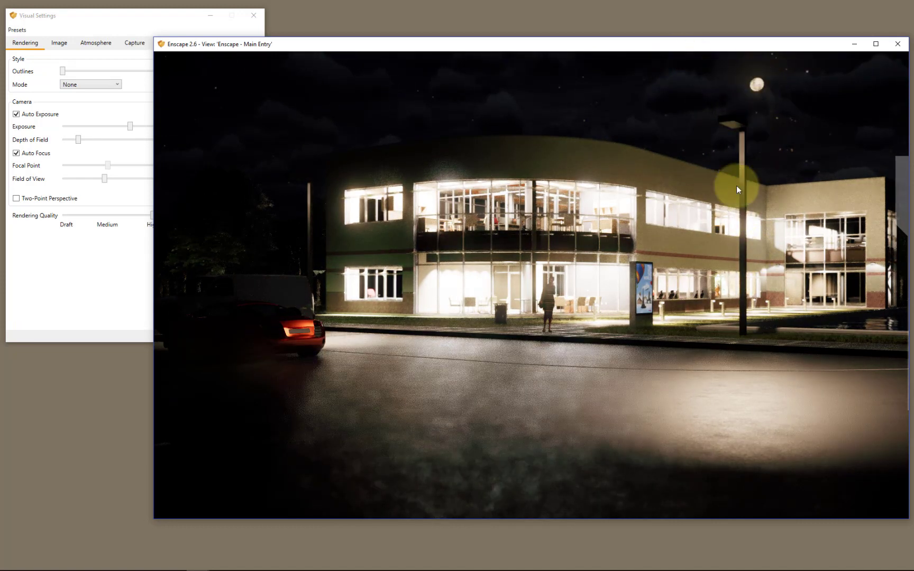
Try a different Artificial Light Brightness in the atmosphere settings and return it to 100%.
click(183, 19)
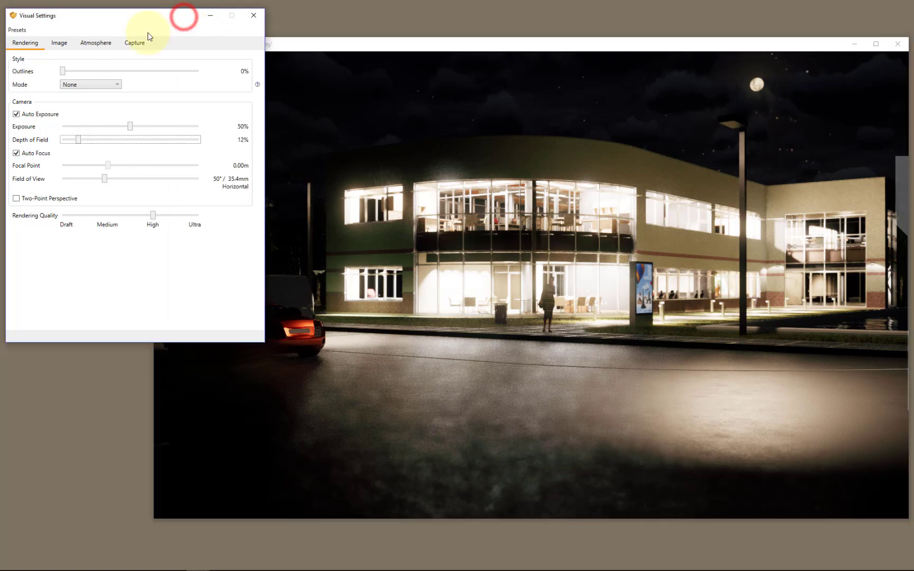
click(95, 47)
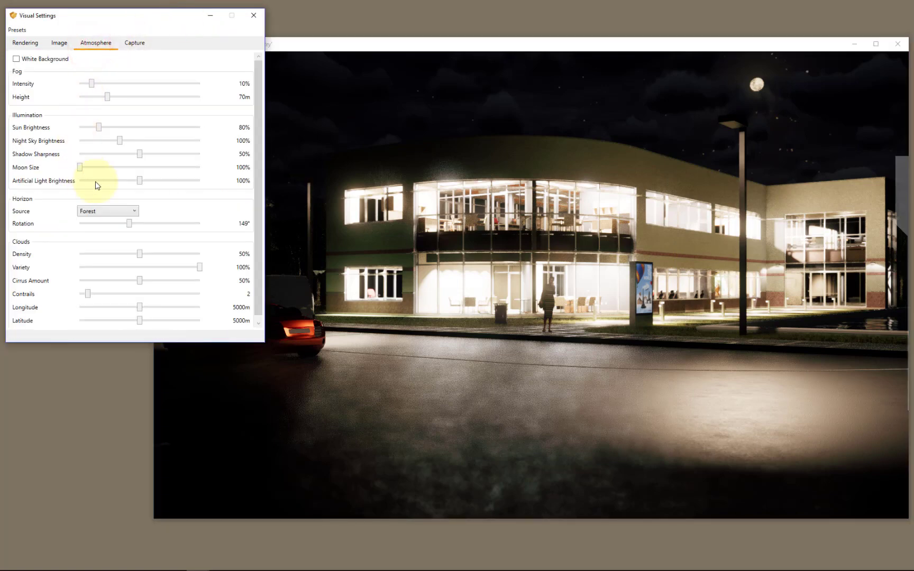
mouse_move(139, 183)
mouse_down()
mouse_move(90, 183)
mouse_move(150, 181)
mouse_up()
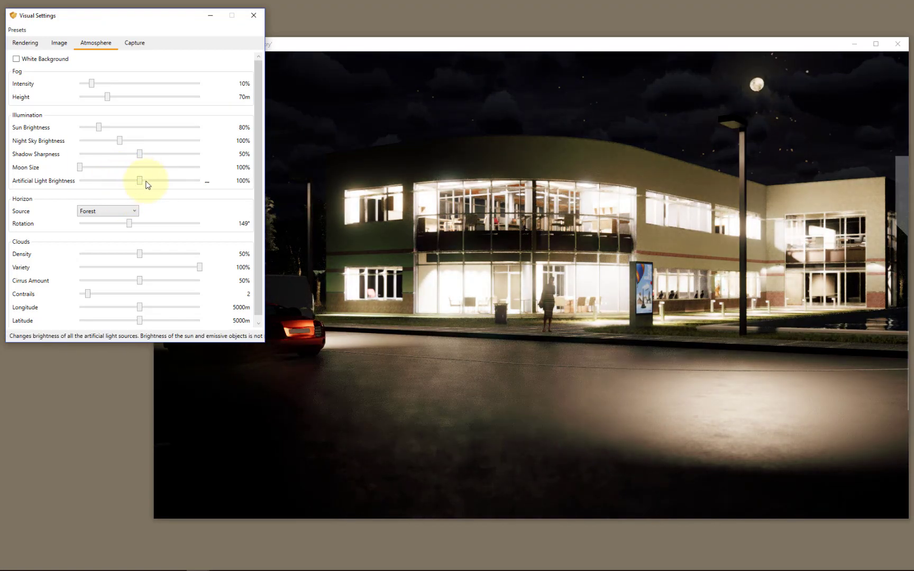
scroll(157, 203, down, 1)
scroll(148, 226, up, 1)
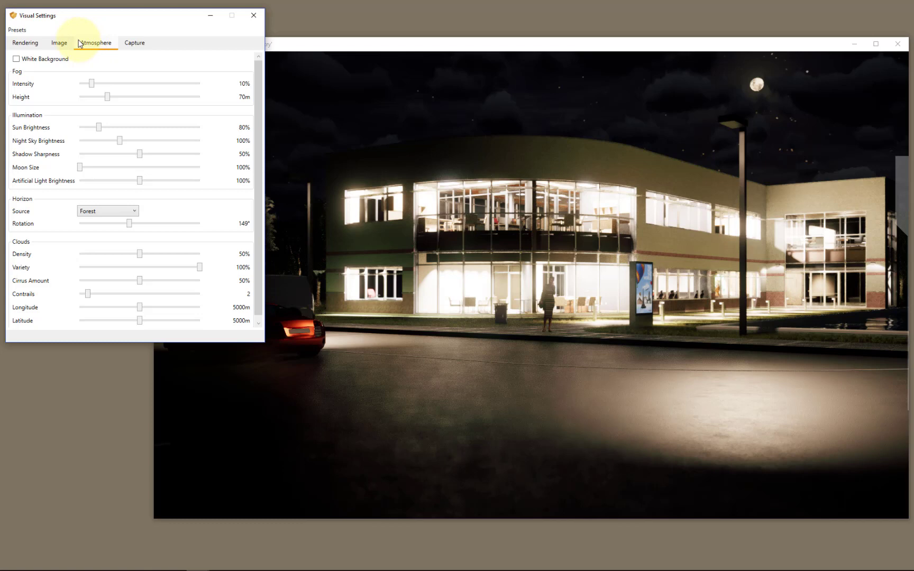
Try Lens Flare at 89% and Bloom at 0% in the image settings, resetting them to 50% and 15%.
click(56, 42)
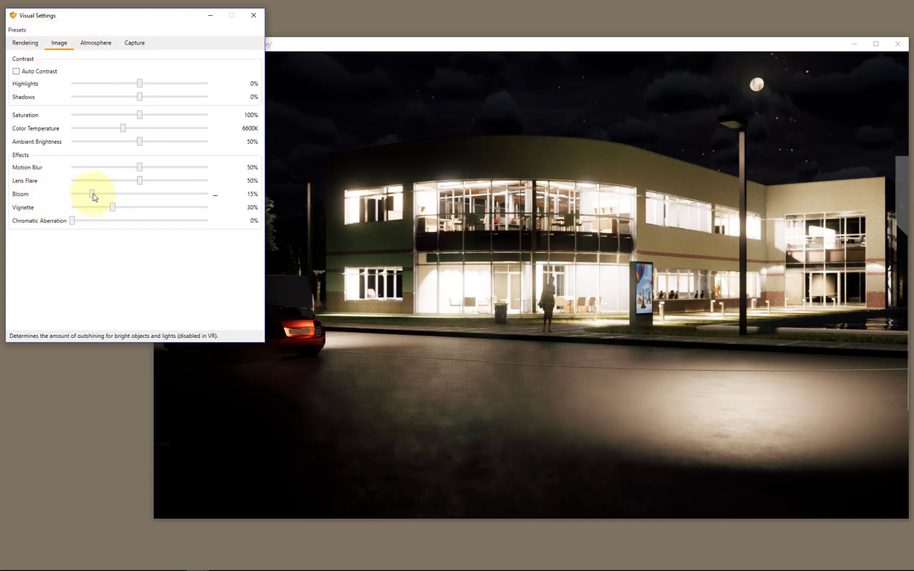
drag(139, 181, 214, 186)
drag(130, 182, 193, 181)
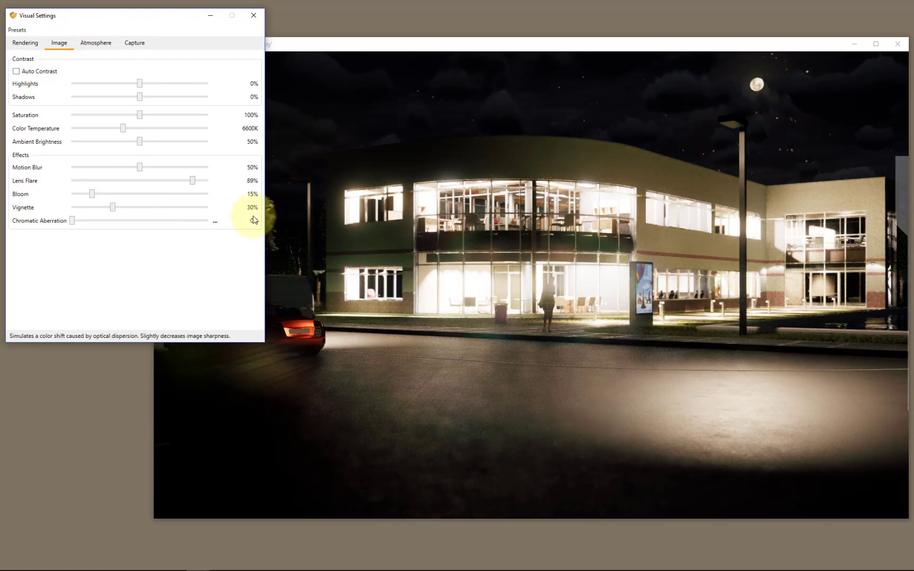
double_click(193, 182)
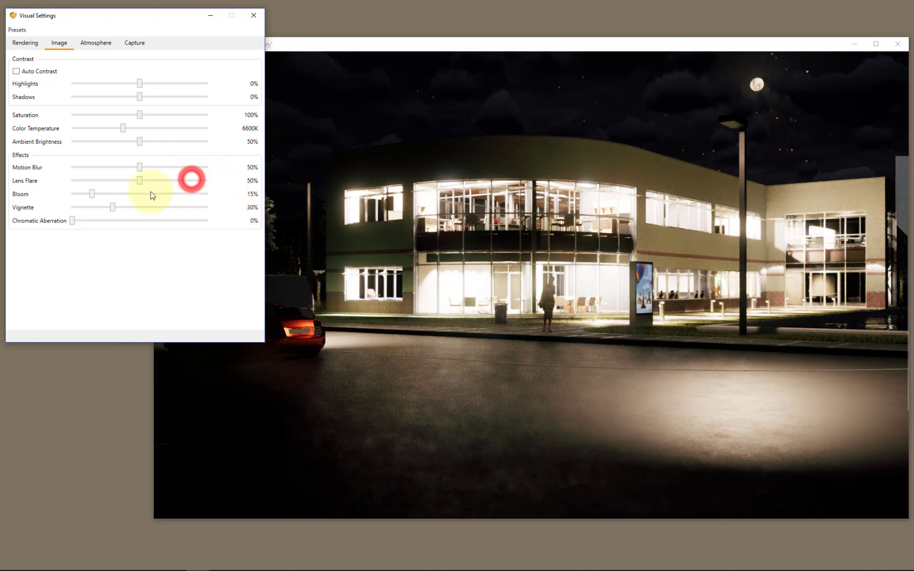
drag(92, 195, 59, 204)
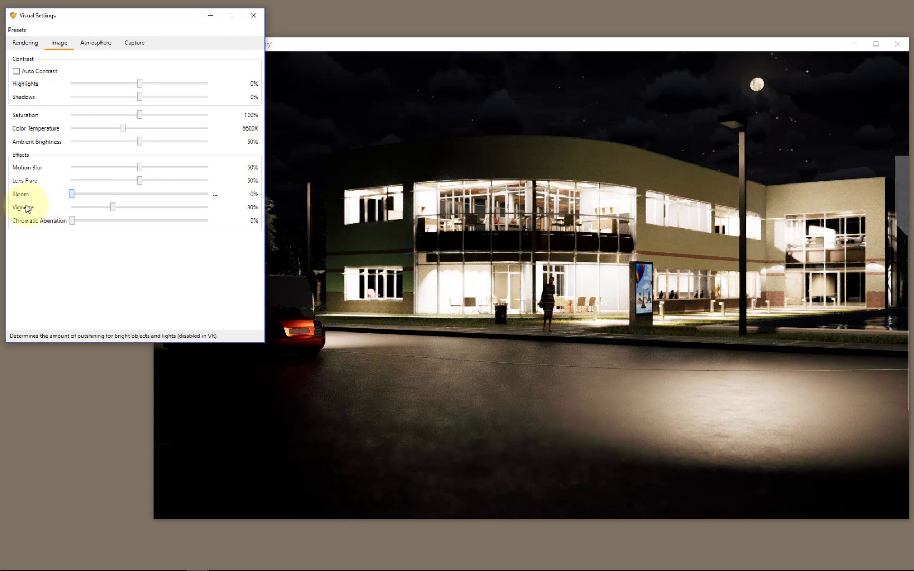
click(75, 196)
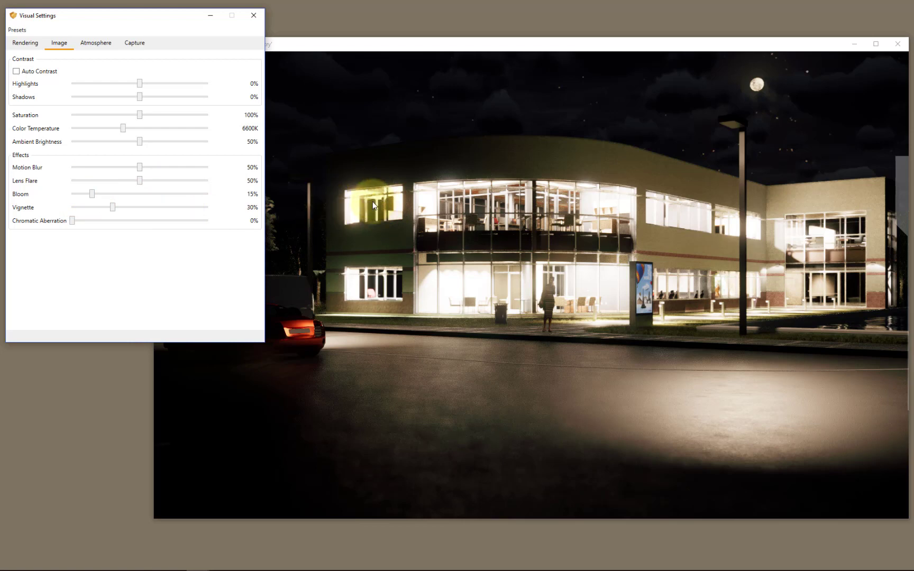
Close the visual settings and walk the camera toward the entrance wing by the pool to examine the night lighting and water reflections.
click(258, 18)
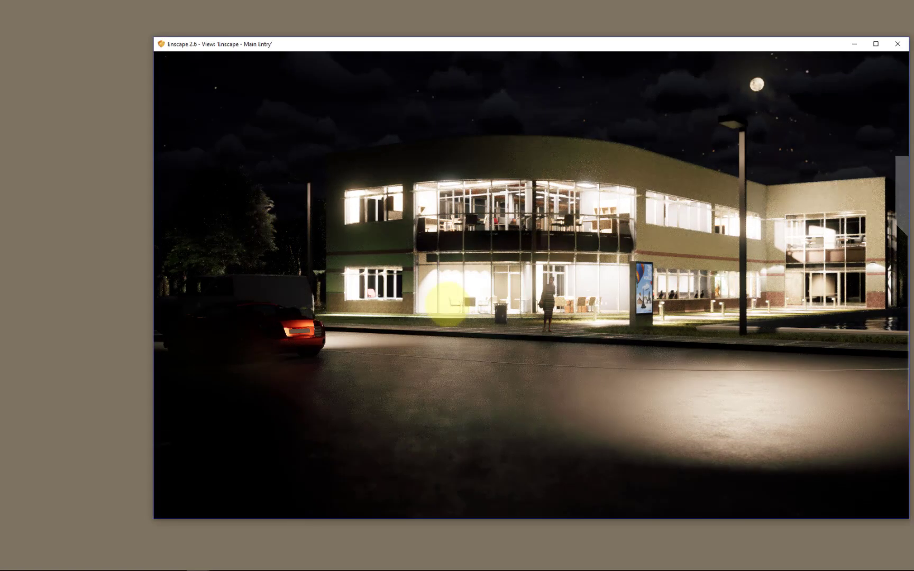
key(d)
drag(447, 304, 447, 304)
key(d)
key(d)
key(d)
key(w)
key(d)
key(w)
key(d)
key(w)
key(w)
key(w)
key(w)
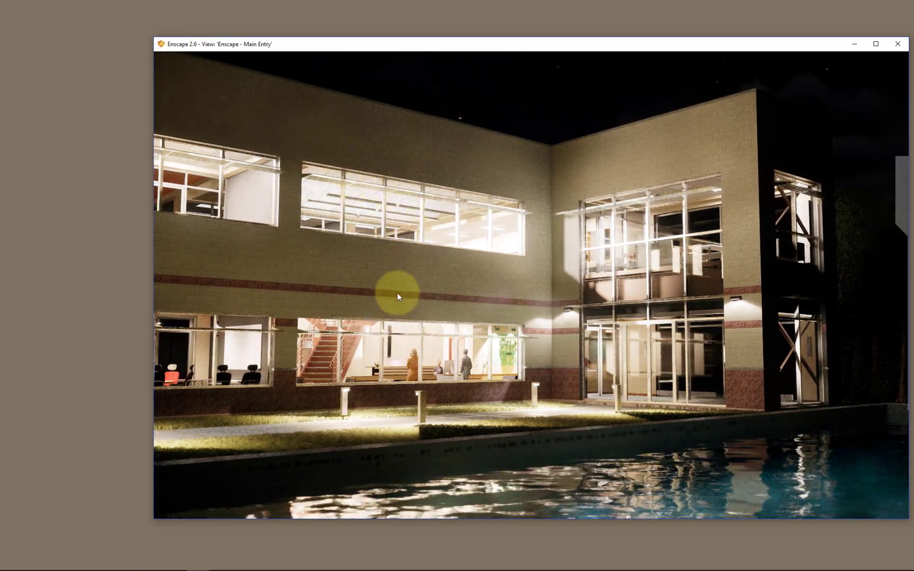